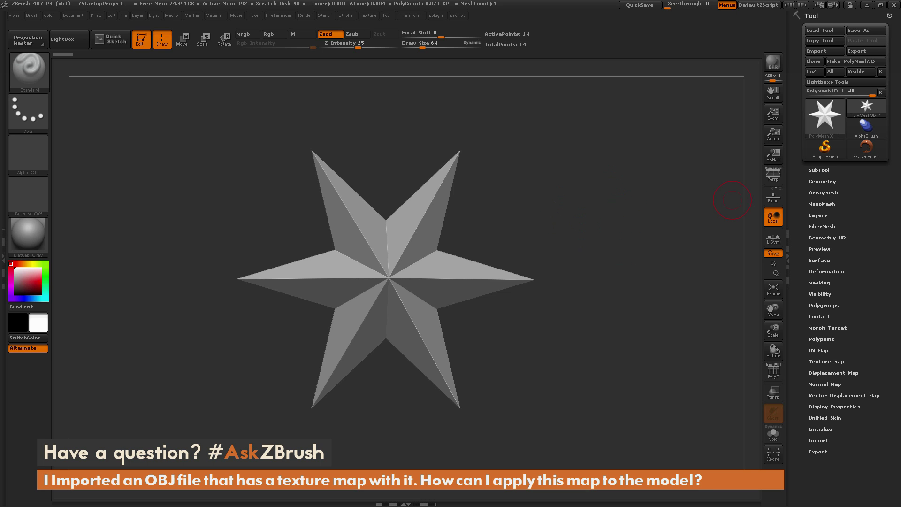
Step: Switch to the ExportedModels folder listing the EarthQuake texture and Exported_EarthQuake MTL and OBJ files
key(alt+Tab)
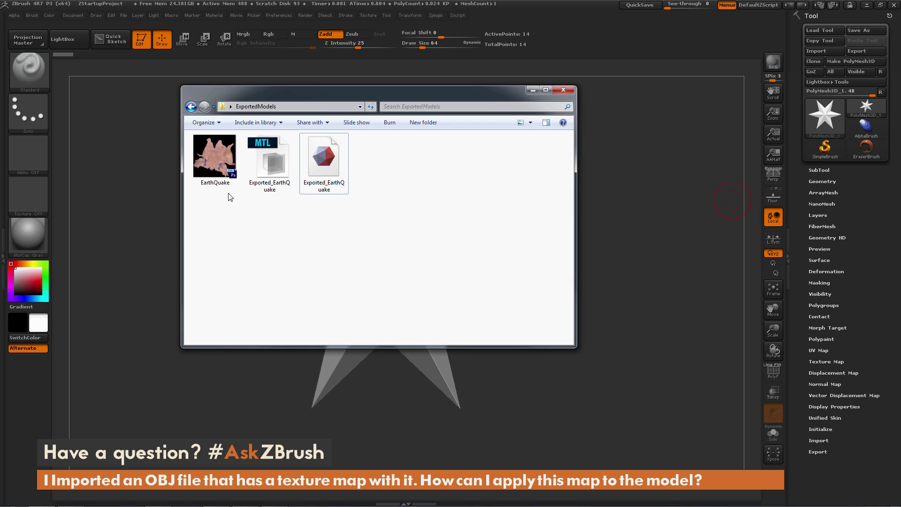
click(215, 162)
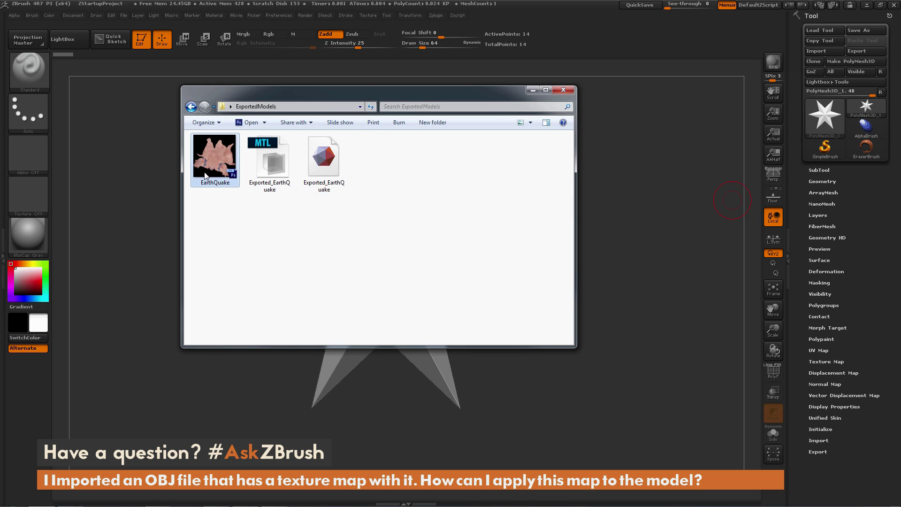
click(279, 178)
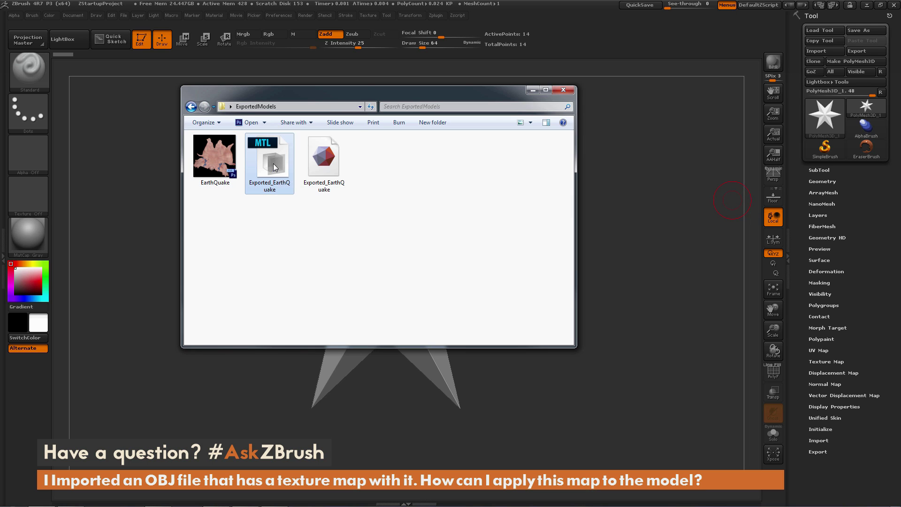
click(331, 164)
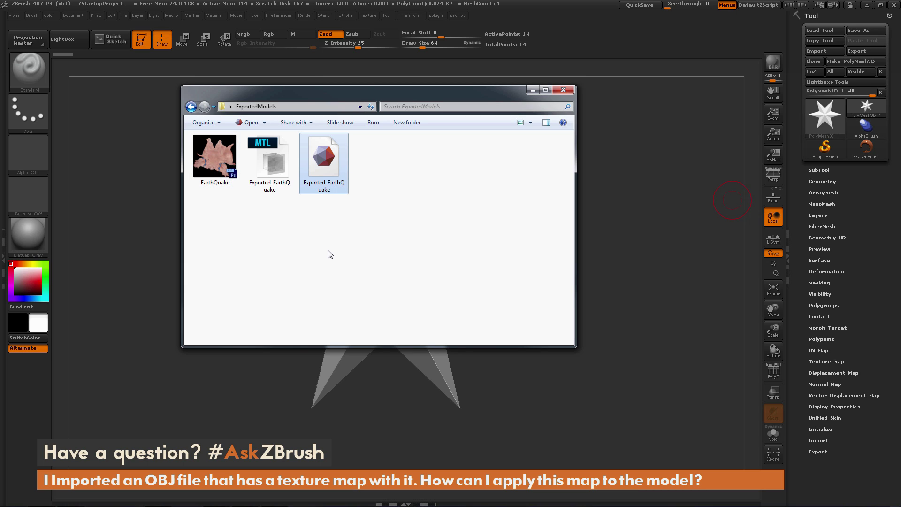
Step: Bring ZBrush back in front of the folder window so the gray star model shows again
click(650, 190)
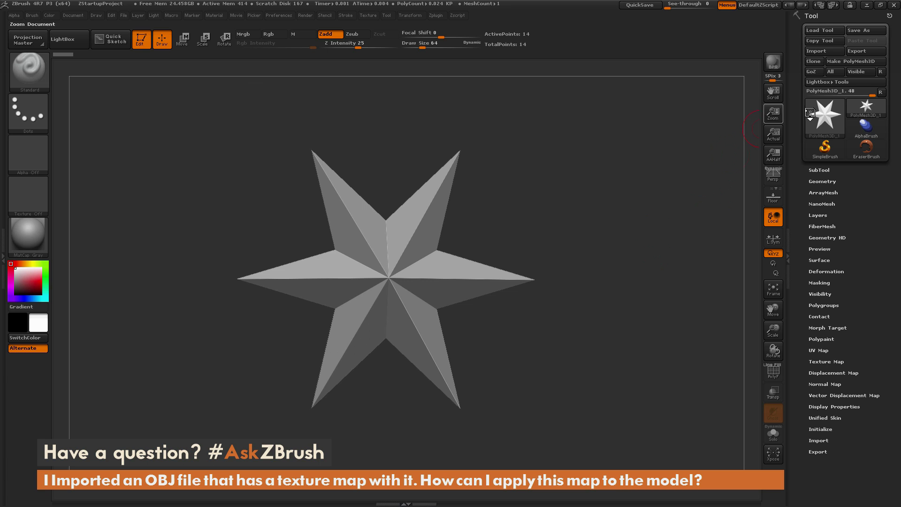
mouse_move(643, 231)
mouse_down()
mouse_move(620, 224)
mouse_move(639, 236)
mouse_up()
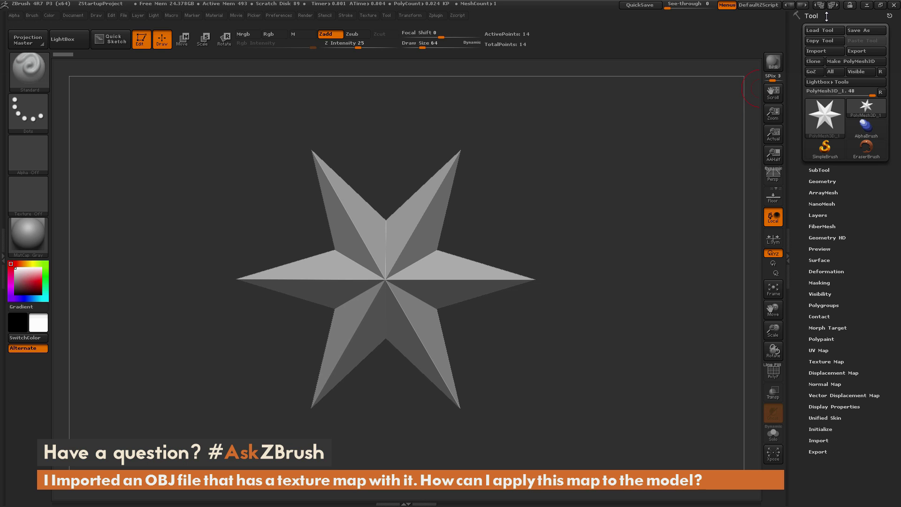
Step: Import Exported_EarthQuake.obj in place of the star and turn the figure to a three-quarter view
click(821, 50)
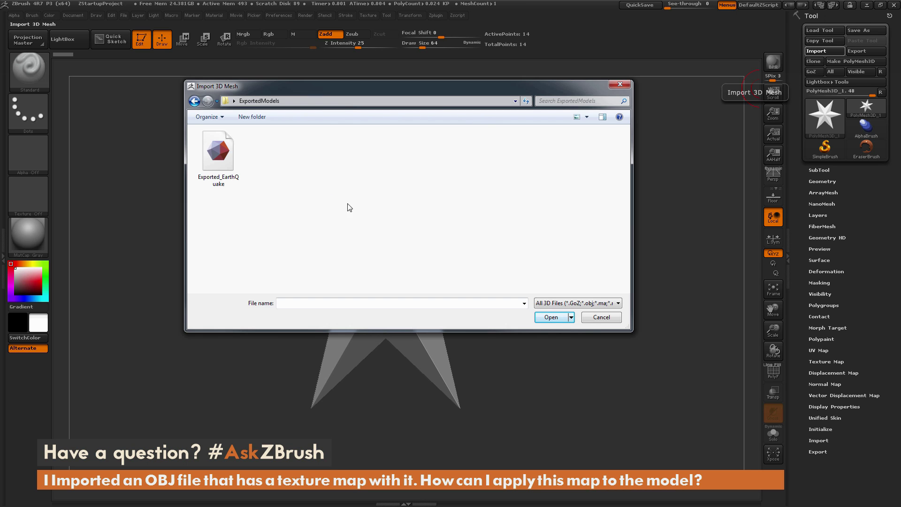
click(228, 157)
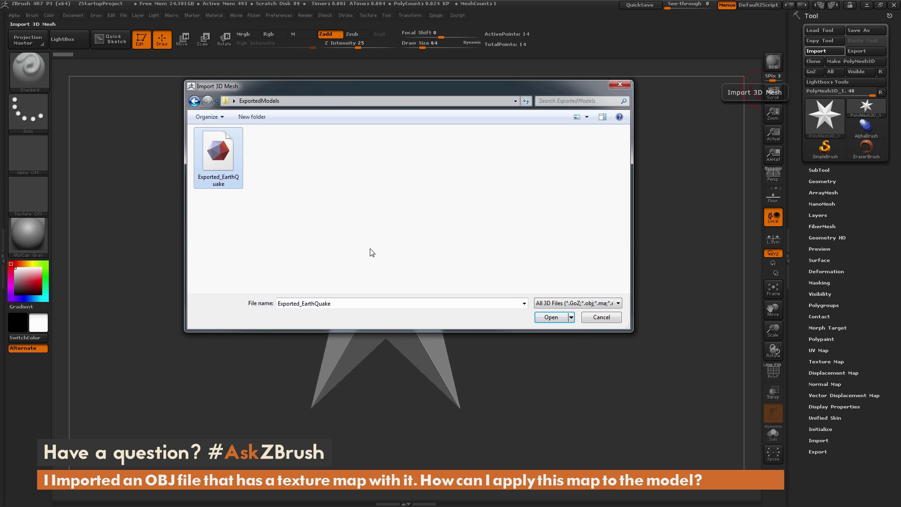
click(550, 317)
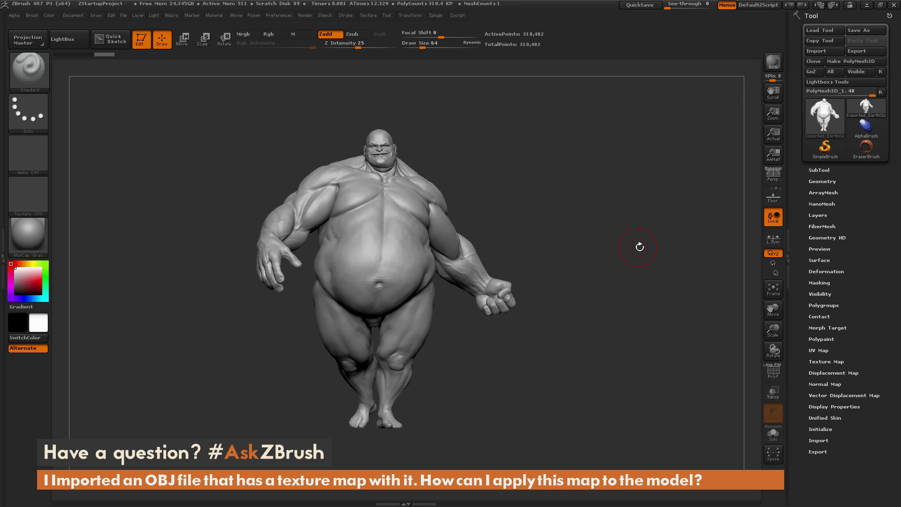
mouse_move(638, 246)
mouse_down()
mouse_move(608, 251)
mouse_move(633, 252)
mouse_up()
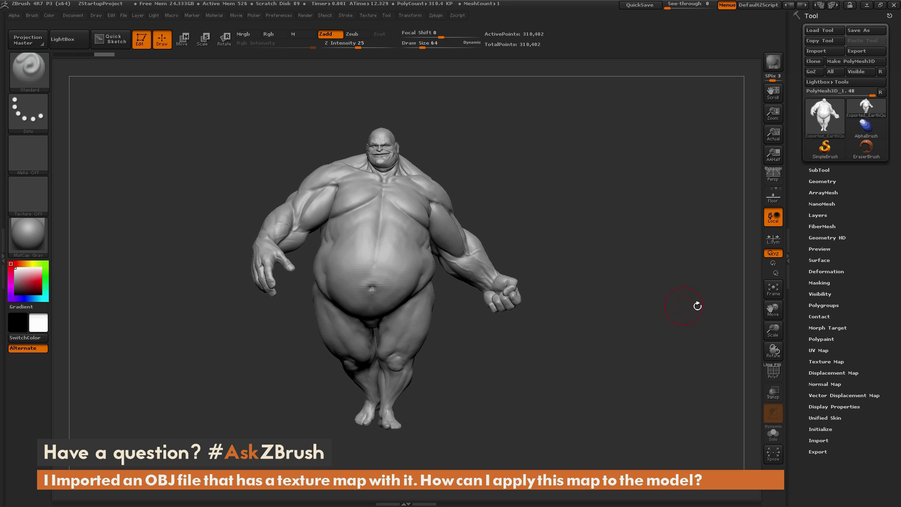
click(597, 337)
drag(629, 346, 622, 348)
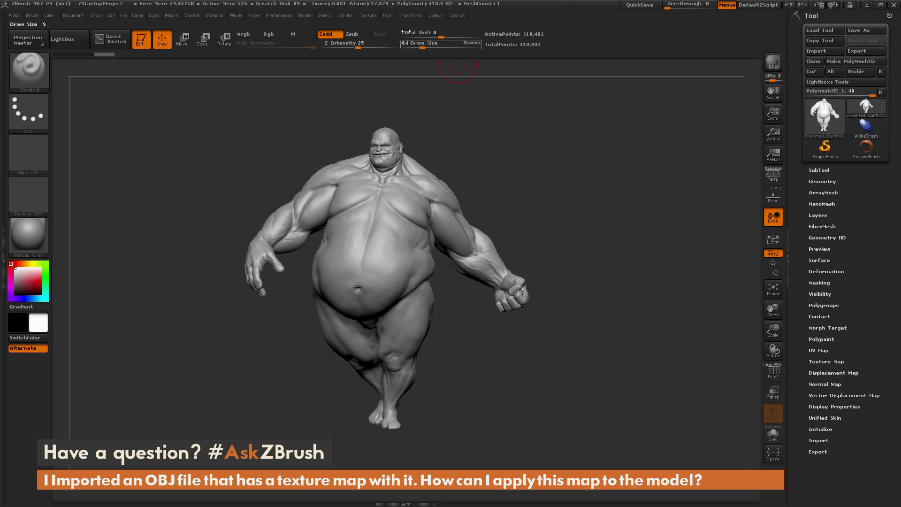
Step: Import the EarthQuake image into the Texture palette as a 4096×4096 texture
click(368, 16)
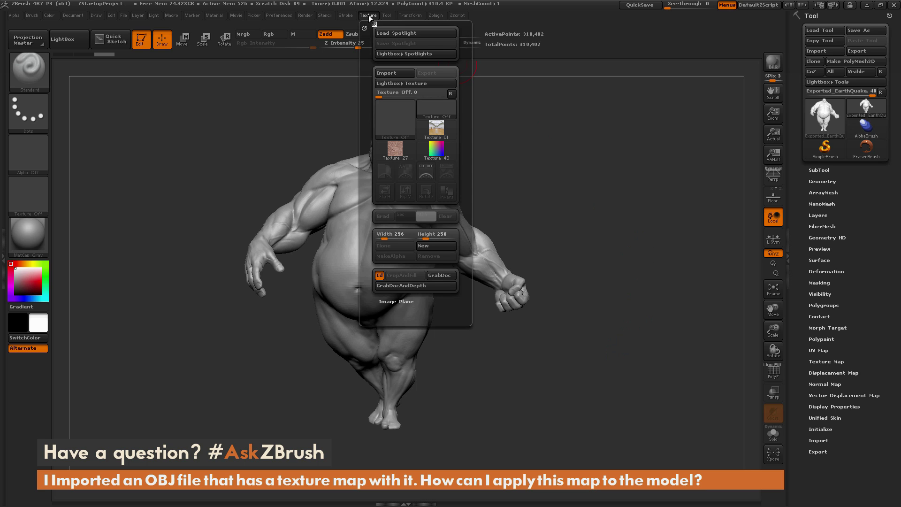
click(388, 74)
click(229, 151)
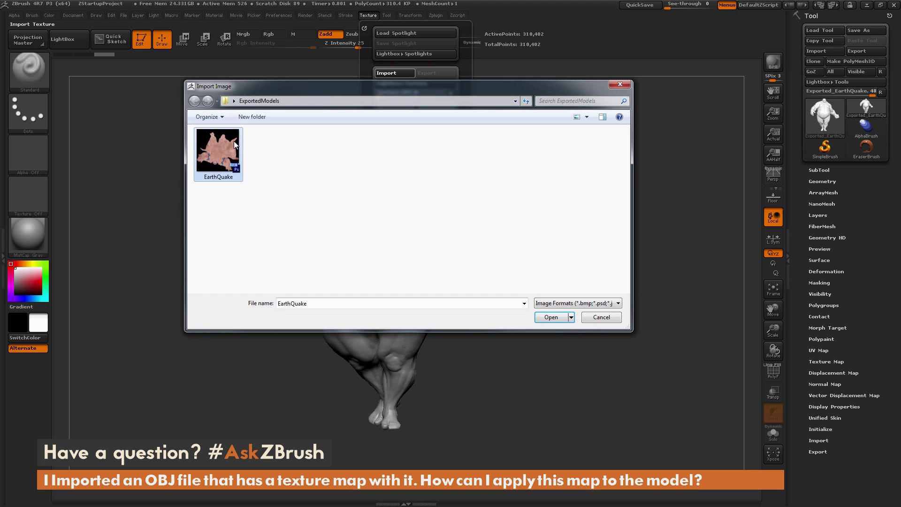
click(551, 318)
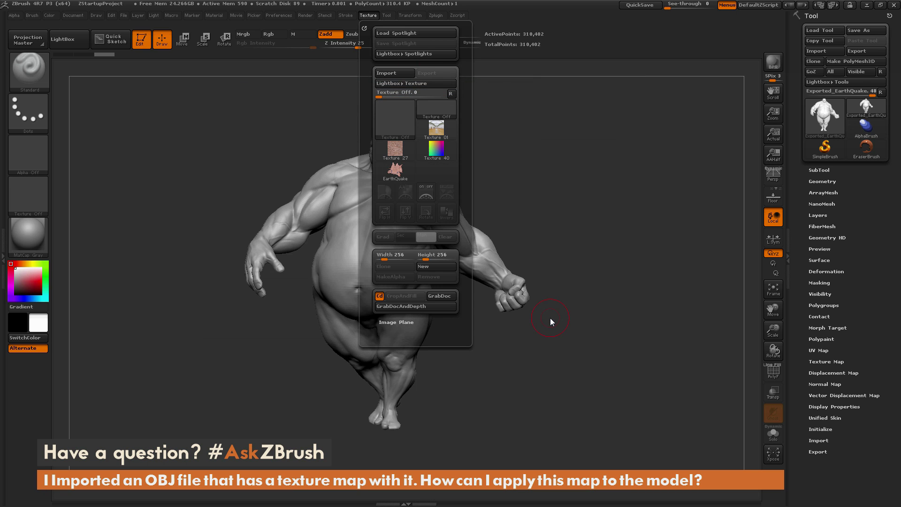
click(368, 15)
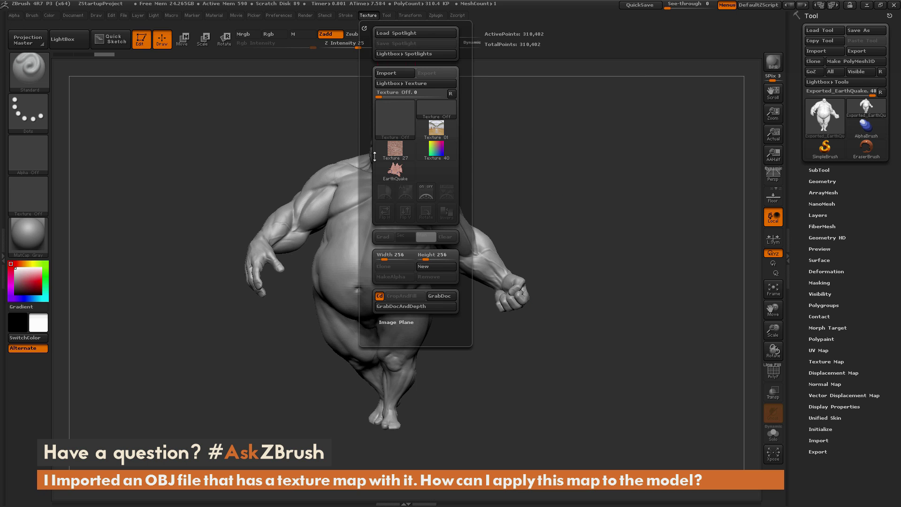
mouse_move(395, 175)
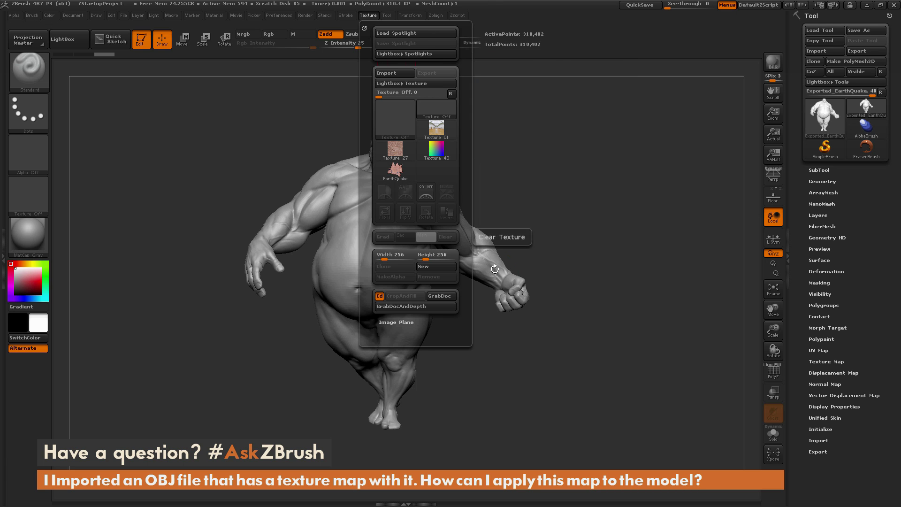
drag(582, 210, 556, 212)
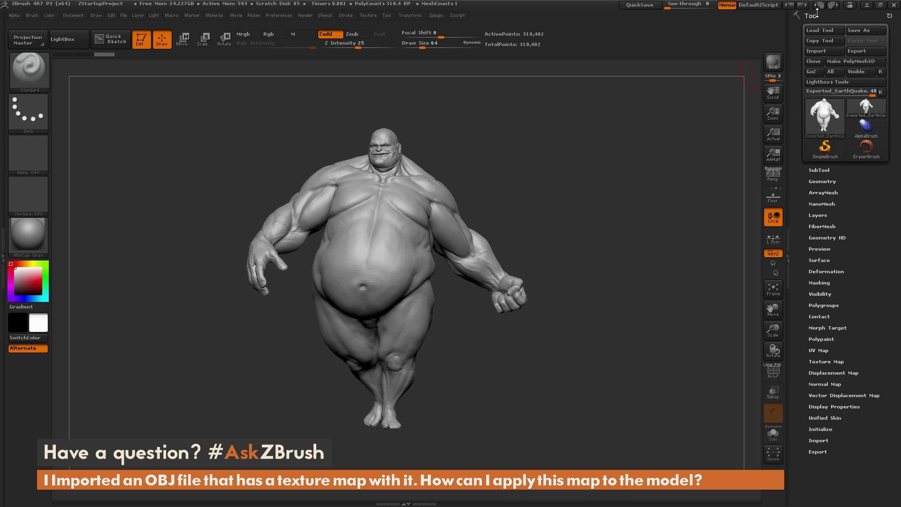
Step: Assign the EarthQuake texture as the figure's texture map in Tool > Texture Map
click(820, 362)
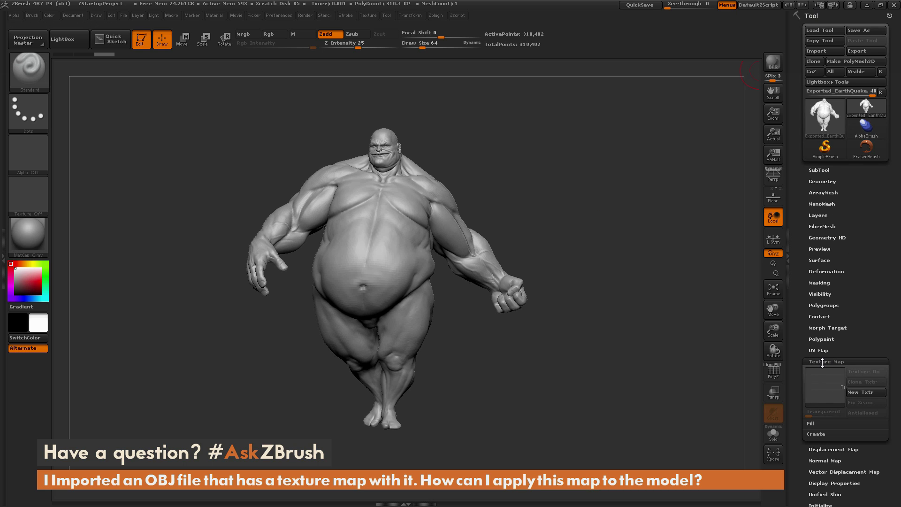
click(825, 387)
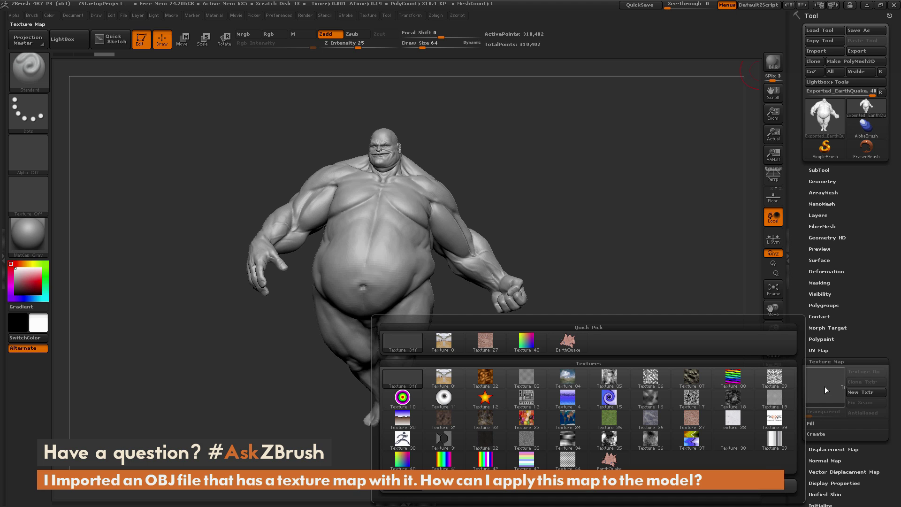
mouse_move(567, 342)
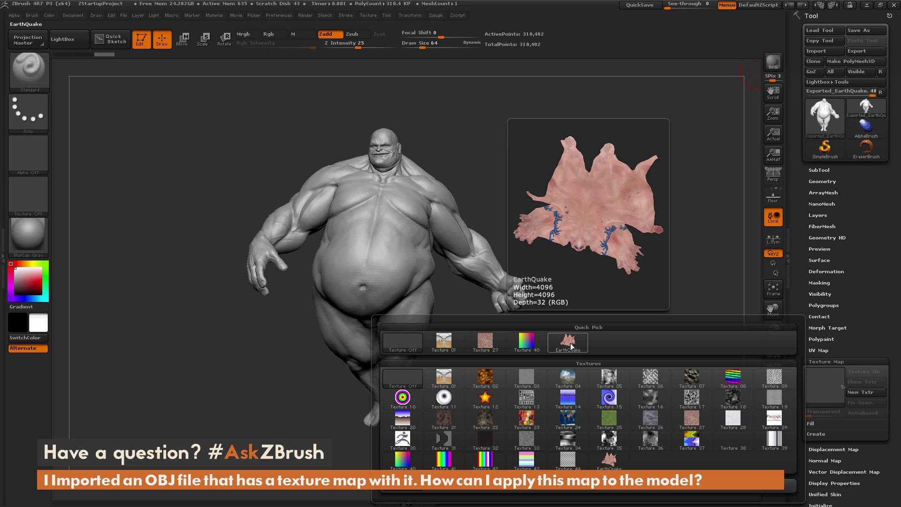
click(570, 342)
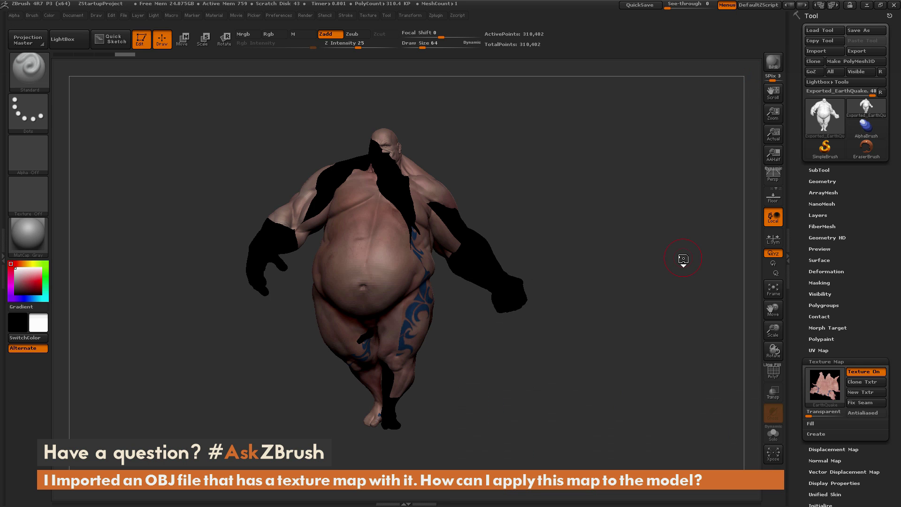
mouse_move(663, 302)
mouse_down()
mouse_move(625, 310)
mouse_move(662, 300)
mouse_move(651, 308)
mouse_up()
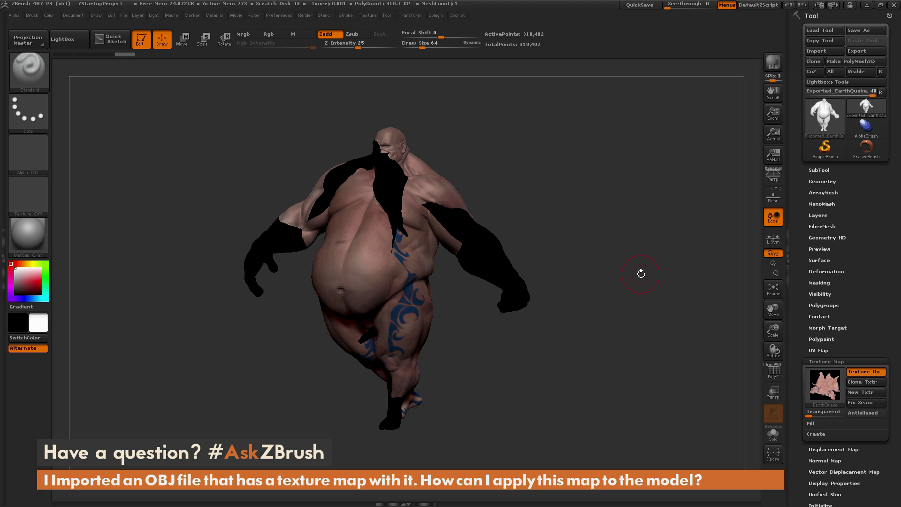
Step: Select the EarthQuake texture in the Texture palette and flip it vertically with Flip V
click(372, 16)
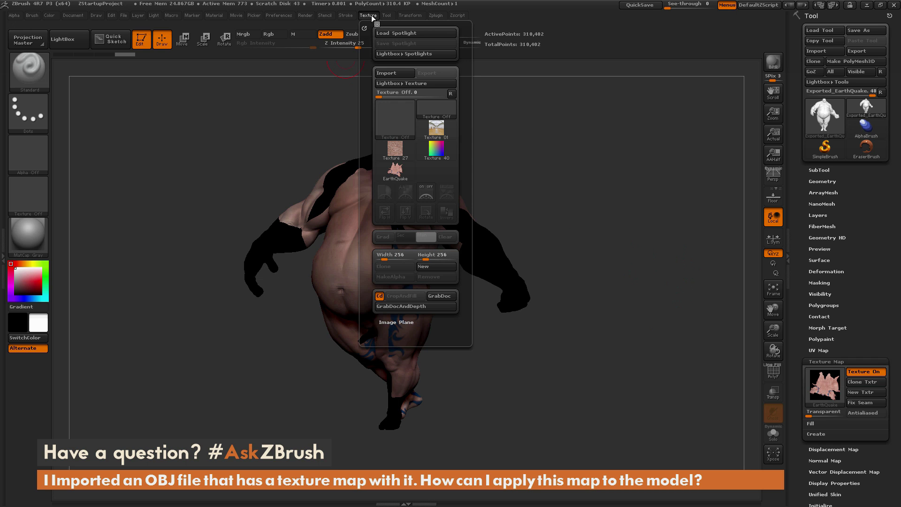
click(401, 175)
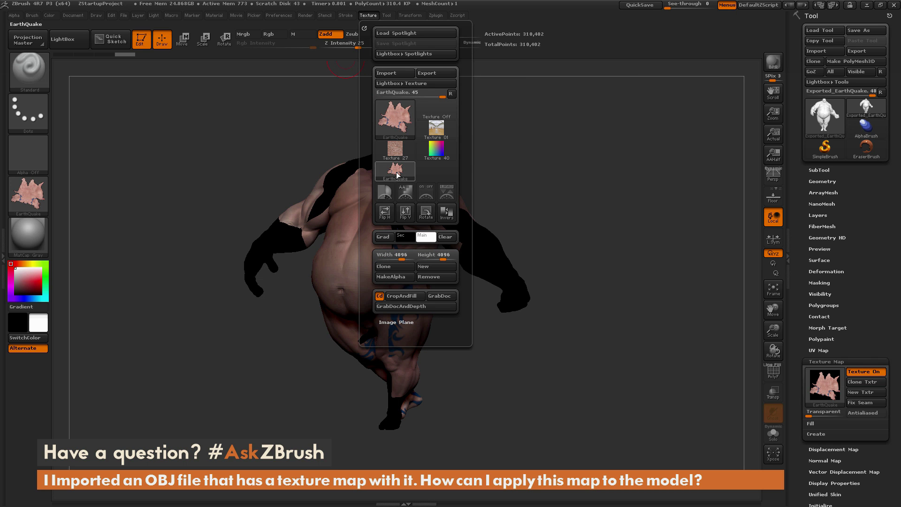
click(406, 212)
Step: Reapply the flipped EarthQuake texture to the model, removing the black patches
mouse_move(398, 172)
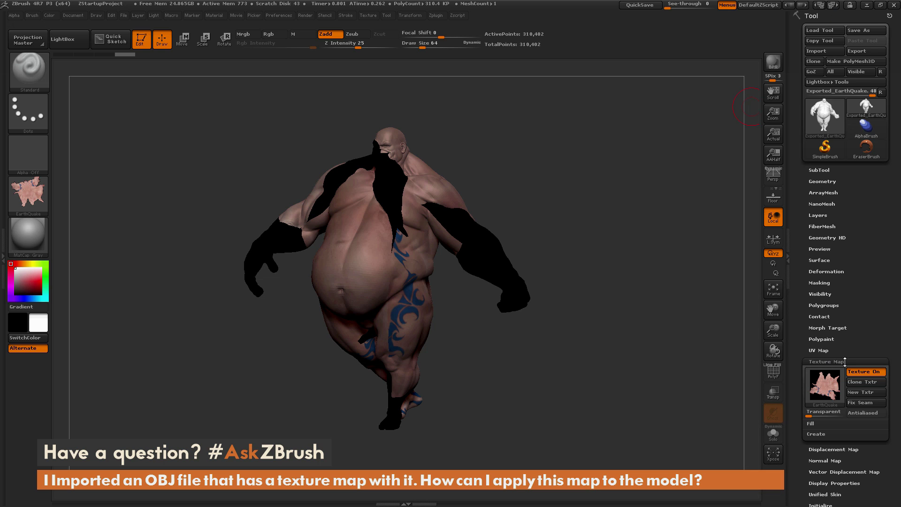
click(825, 389)
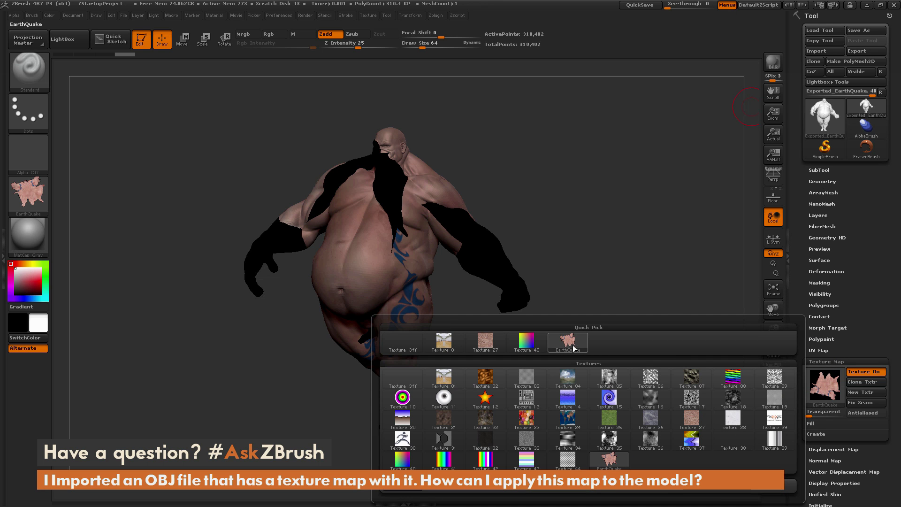
mouse_move(567, 345)
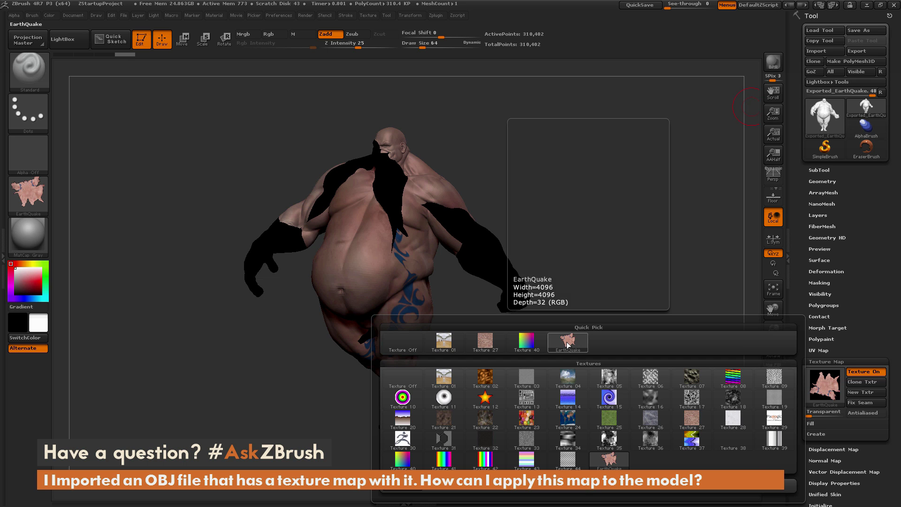
click(566, 341)
drag(600, 272, 556, 310)
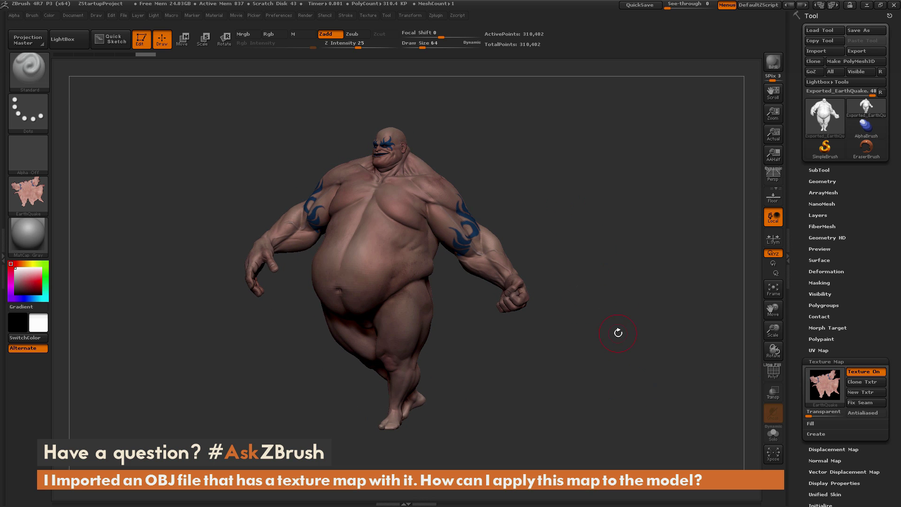
click(857, 372)
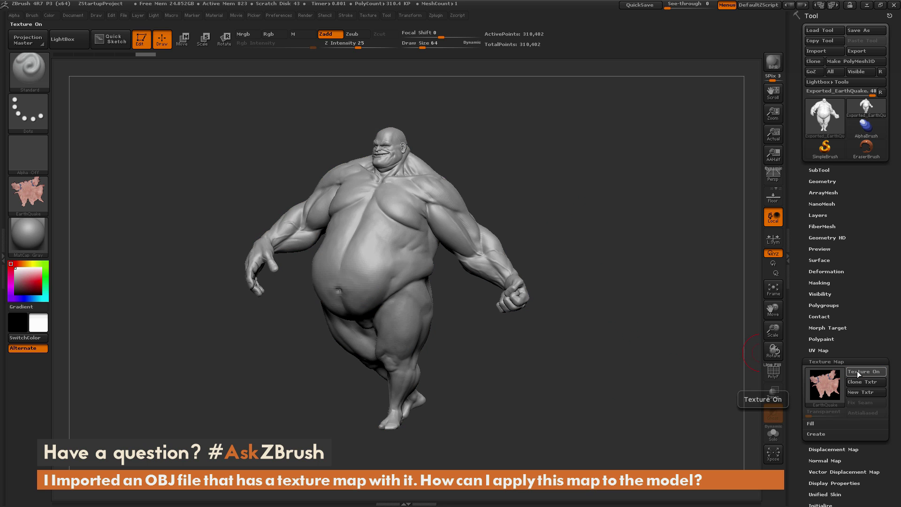
click(857, 371)
click(857, 372)
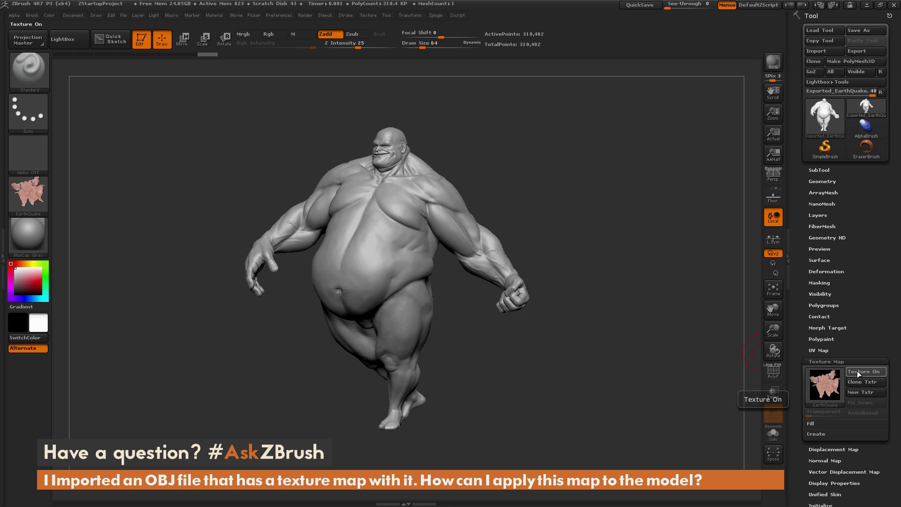
click(857, 371)
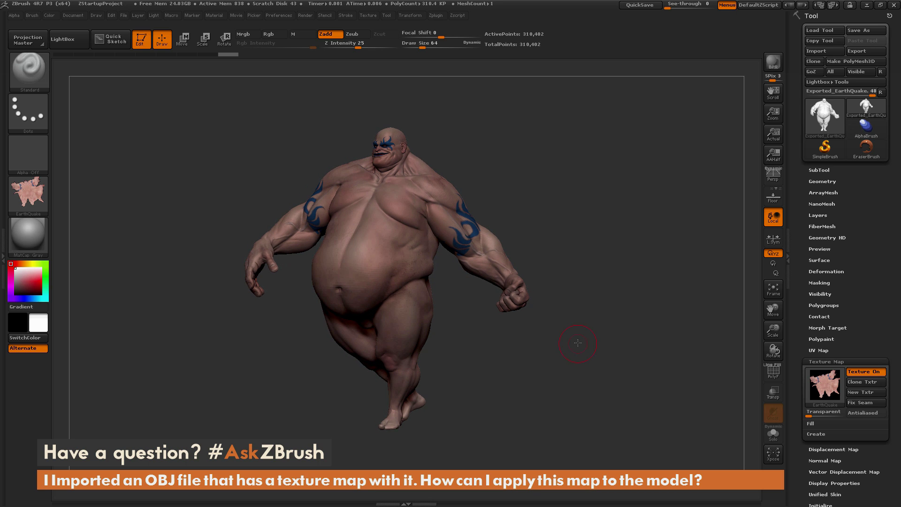
Step: Enable Rgb and use Polypaint From Texture to bake the EarthQuake colours into polypaint
click(818, 339)
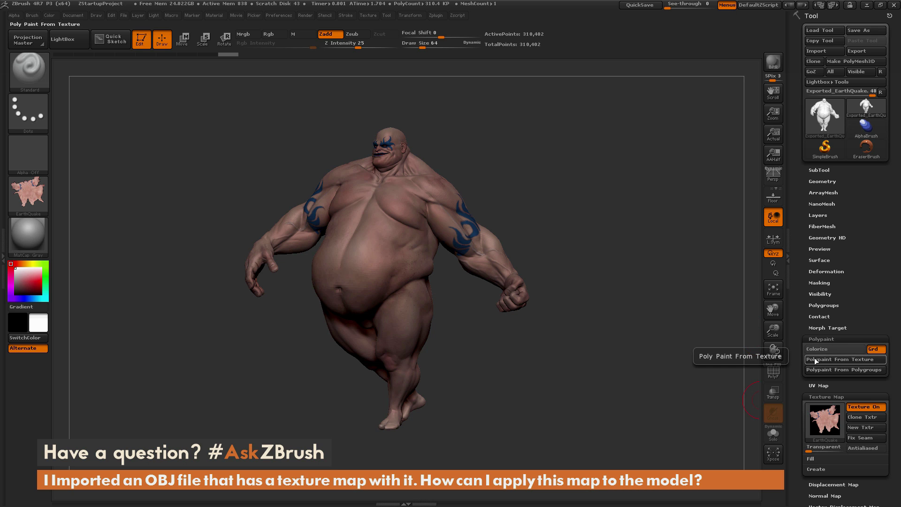
click(276, 34)
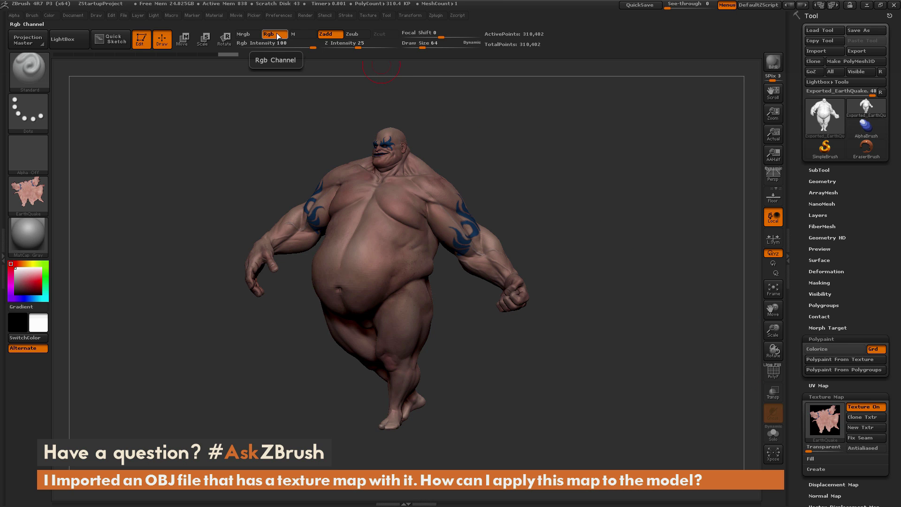
click(833, 360)
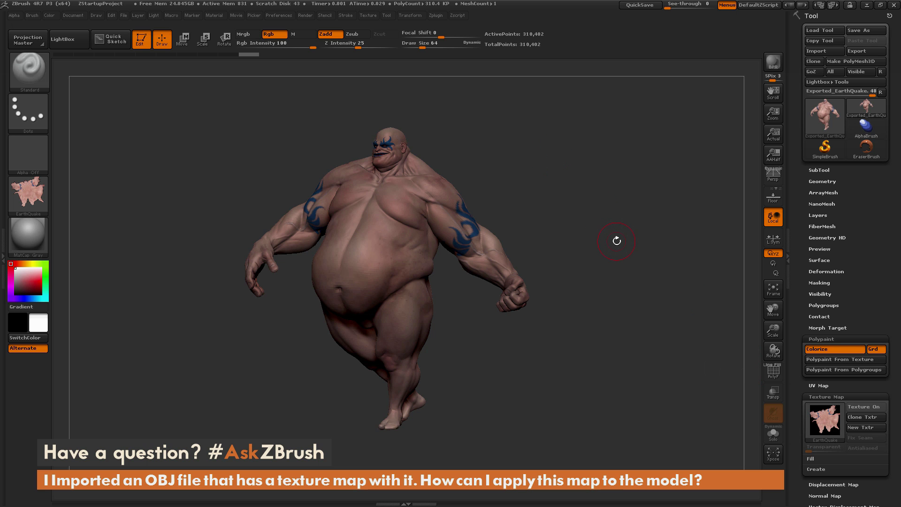
drag(613, 219, 525, 174)
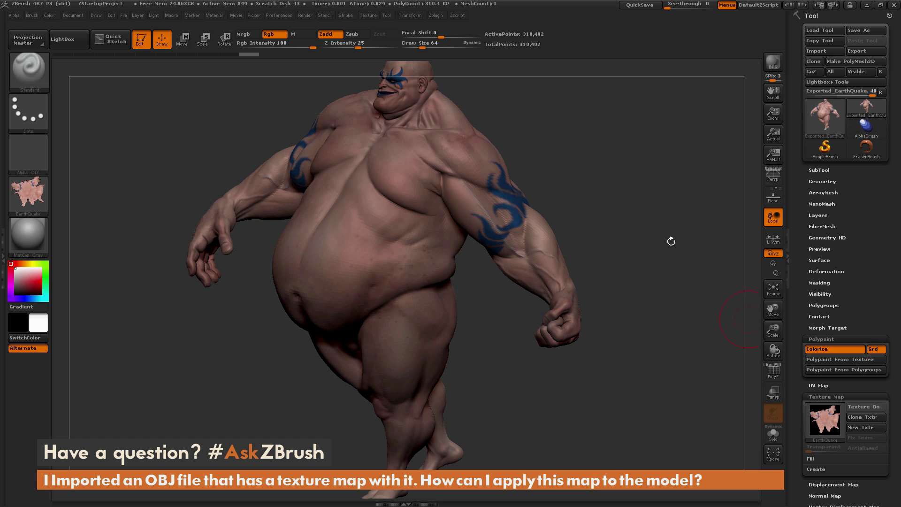
drag(634, 210, 623, 187)
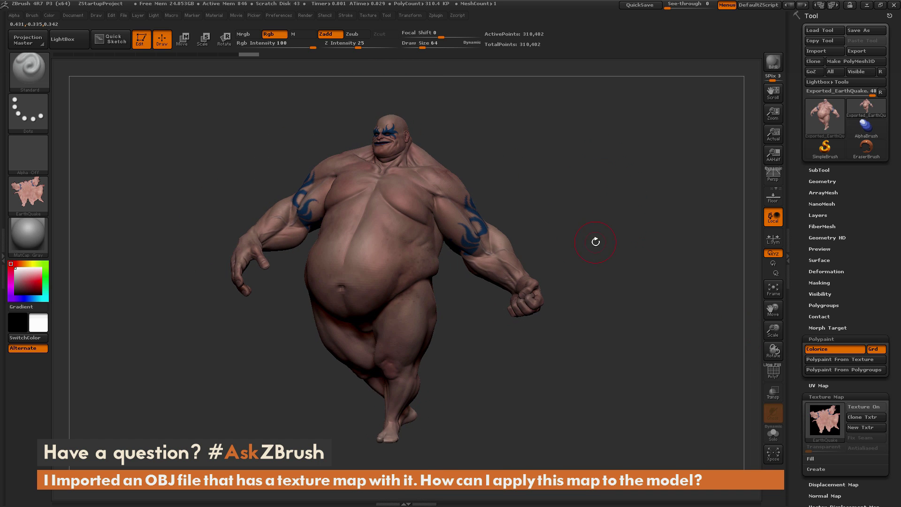
drag(467, 153, 520, 157)
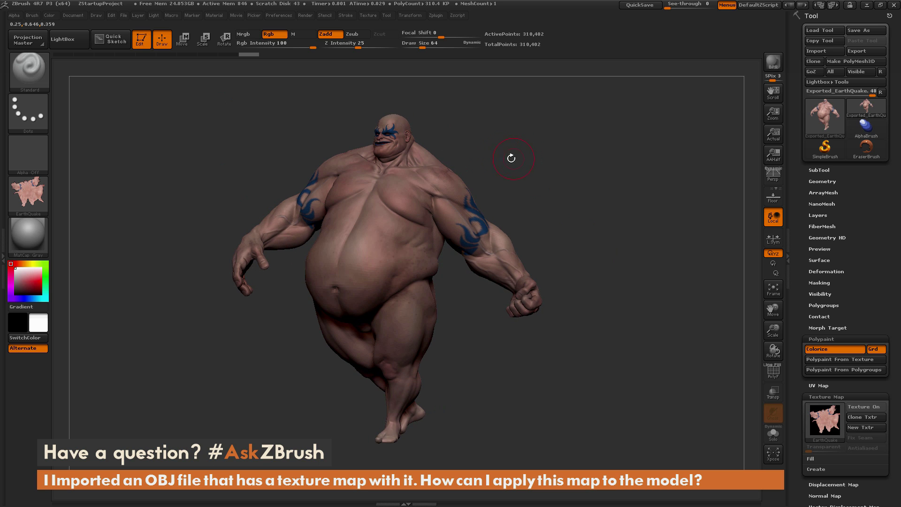
Step: Set the brush to Texture Off and paint a yellow diagonal stroke across the chest
click(31, 198)
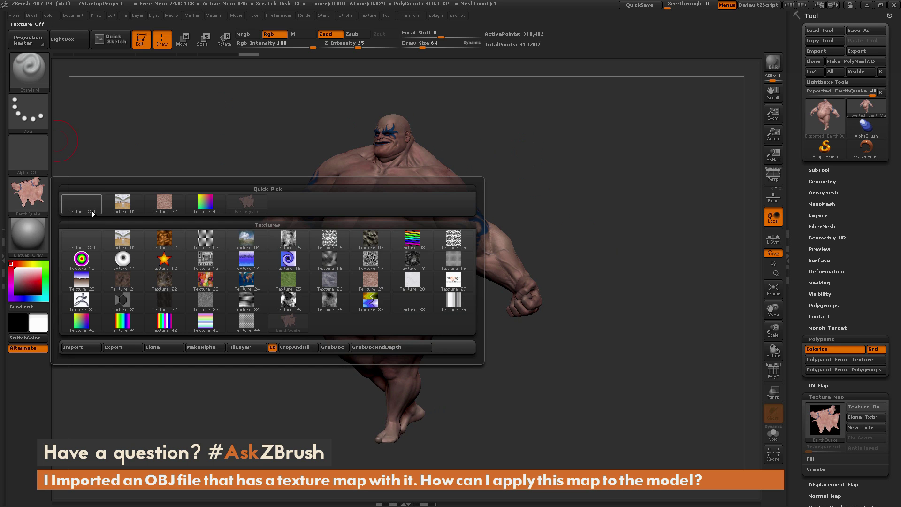
click(92, 214)
click(325, 33)
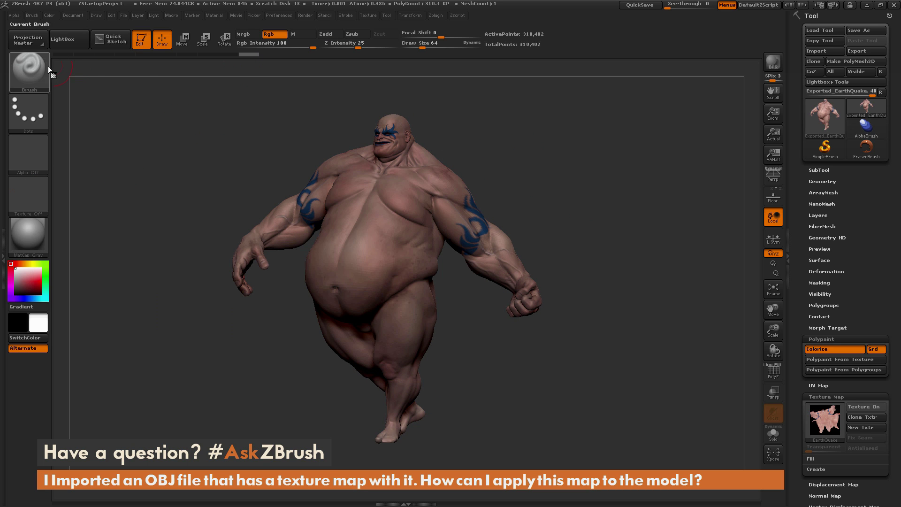
click(26, 264)
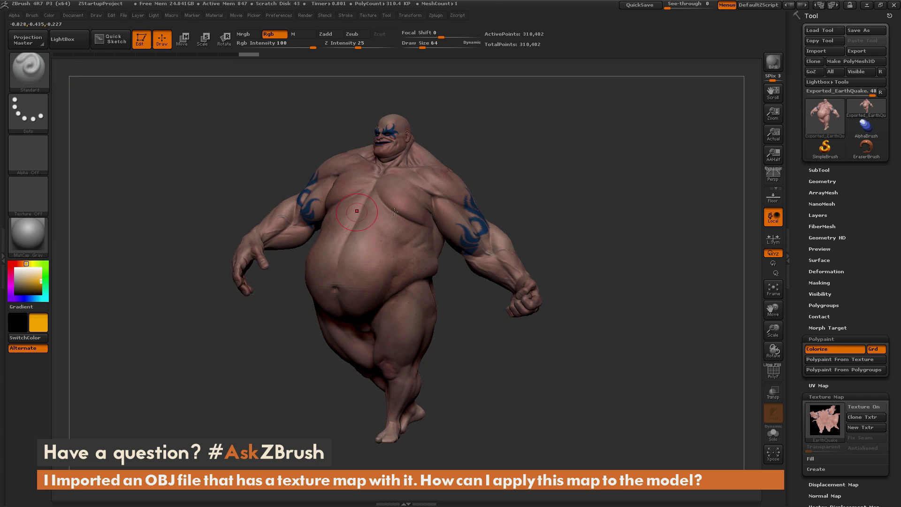
mouse_move(411, 182)
mouse_down()
mouse_move(378, 220)
mouse_move(344, 231)
mouse_up()
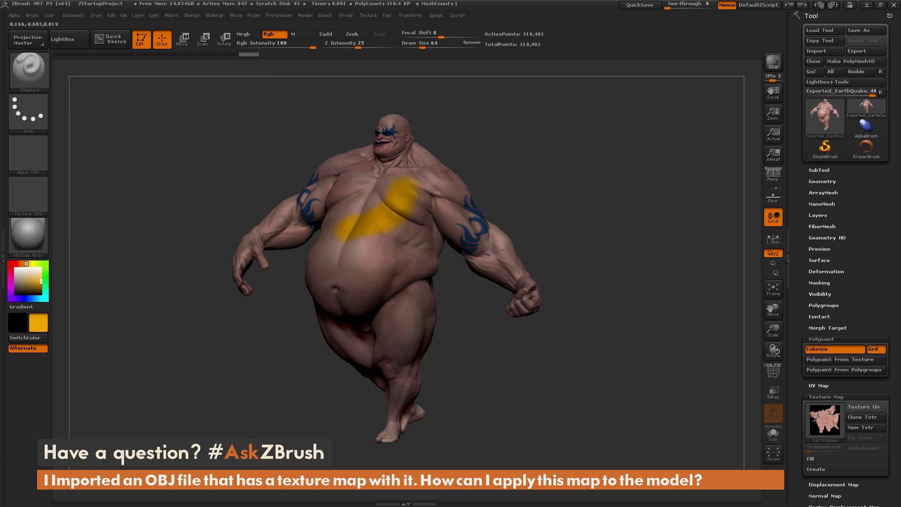
mouse_move(564, 173)
mouse_down()
mouse_move(544, 175)
mouse_move(575, 169)
mouse_up()
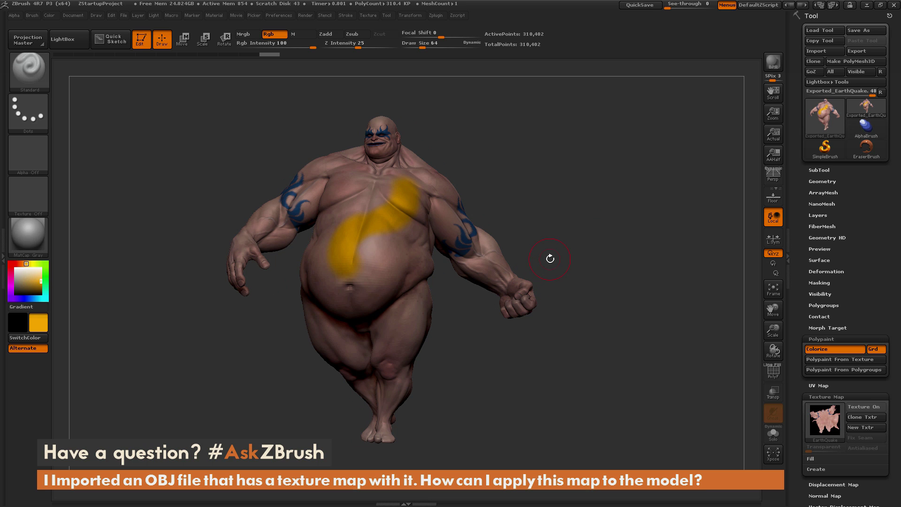
Step: Use Texture Map > Create > New From Polypaint to make a 2048×2048 texture with the yellow stroke
scroll(822, 301, down, 4)
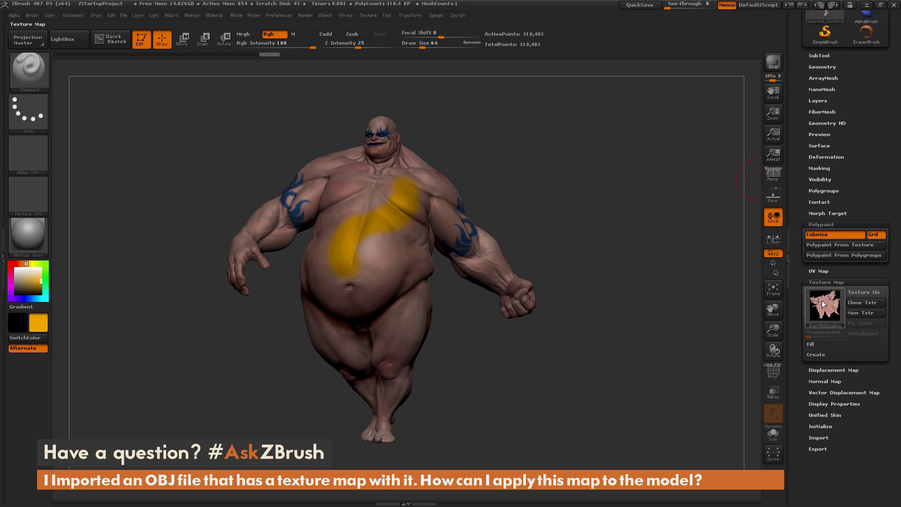
click(819, 355)
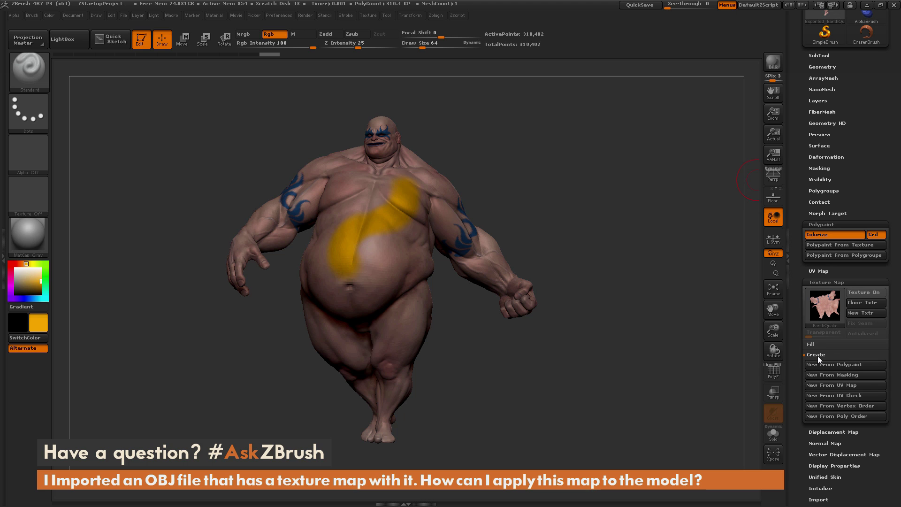
mouse_move(819, 306)
click(816, 367)
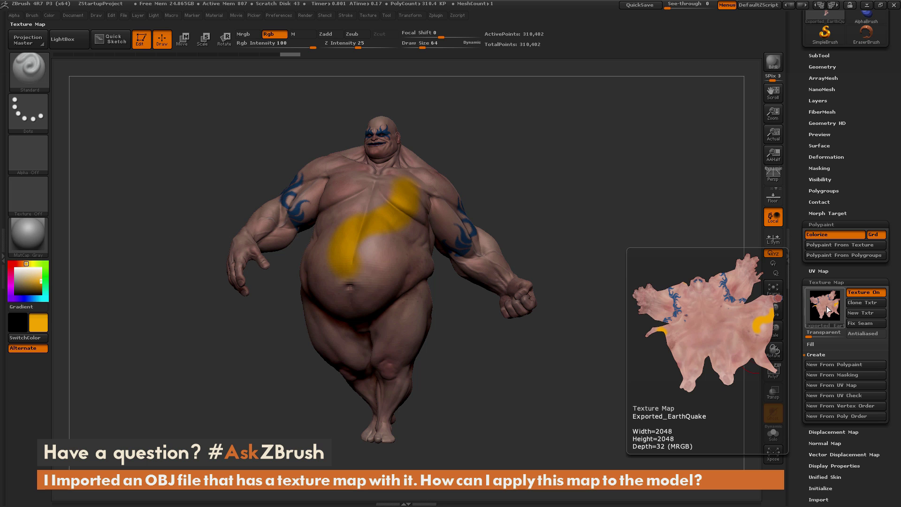
mouse_move(652, 244)
mouse_down()
mouse_move(680, 245)
mouse_move(637, 248)
mouse_up()
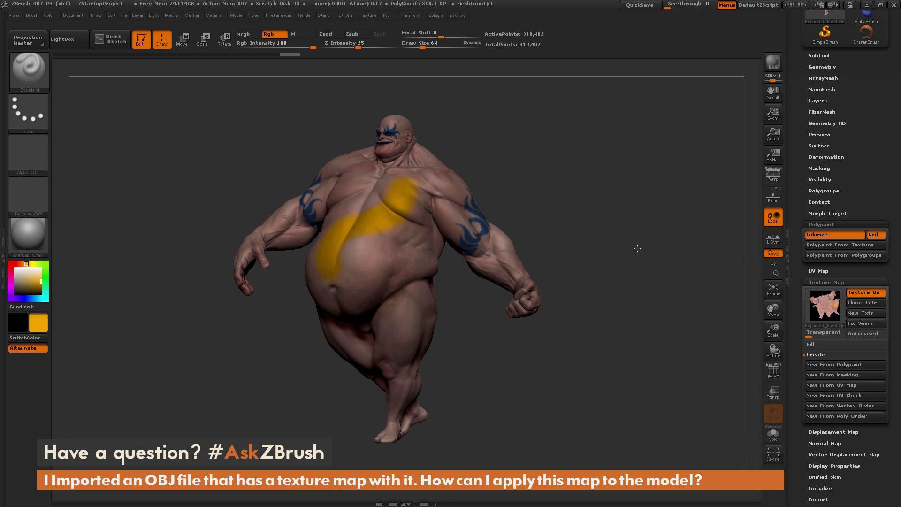